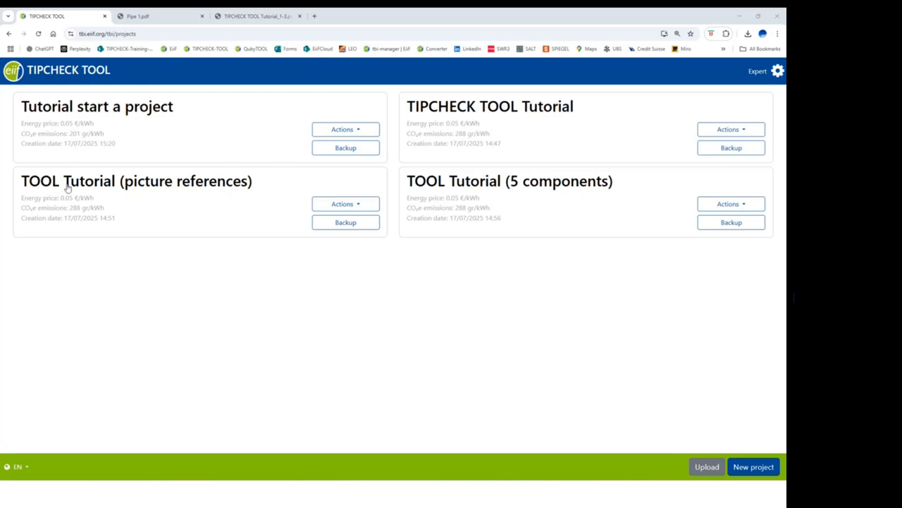
- Open the project summary of "TOOL Tutorial (picture references)" and examine the picture references noted for Pipe 1
{"action": "left_click", "coordinate": [323, 203]}
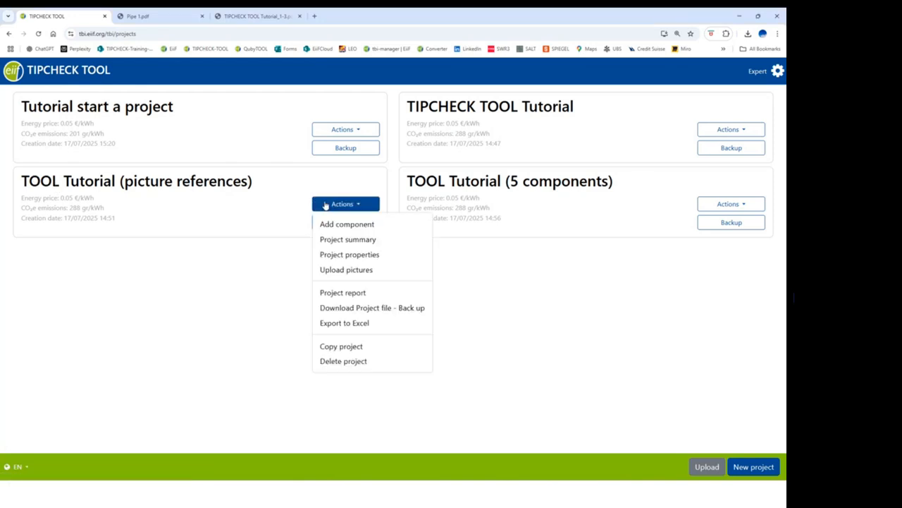
{"action": "left_click", "coordinate": [347, 239]}
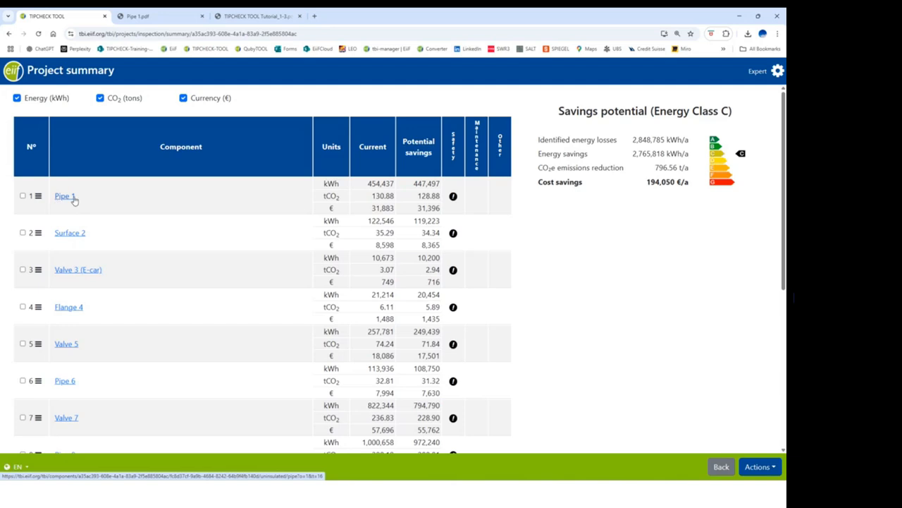
{"action": "left_click", "coordinate": [66, 197]}
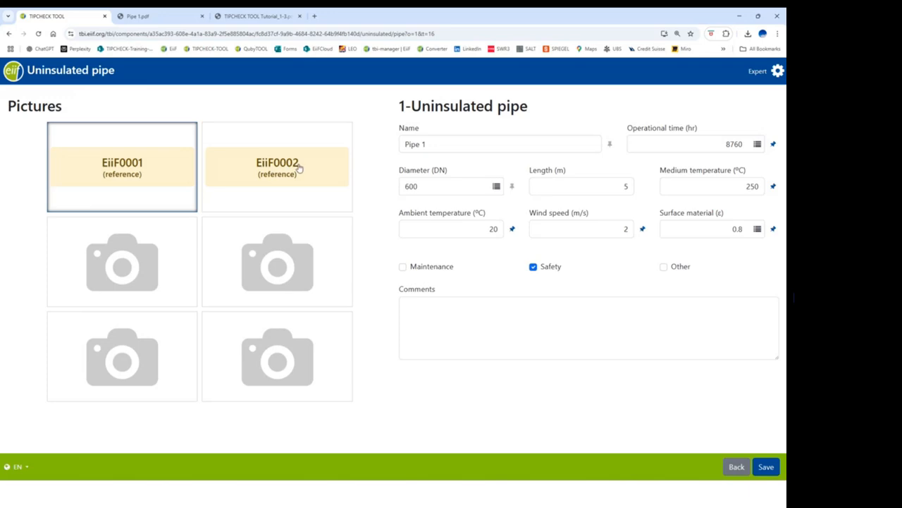
{"action": "left_click", "coordinate": [317, 493]}
- Save the Pipe 1 component and return to the project summary
{"action": "left_click", "coordinate": [767, 468]}
{"action": "left_click", "coordinate": [766, 468]}
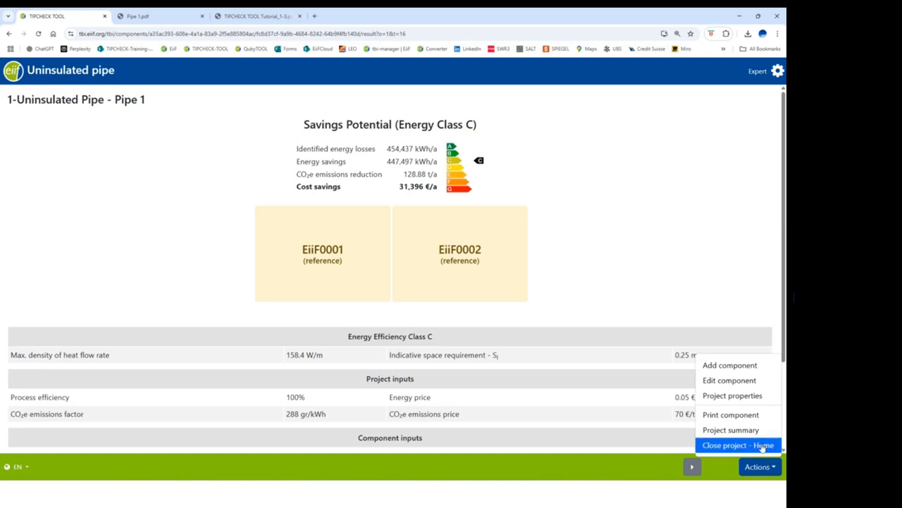
{"action": "left_click", "coordinate": [747, 430]}
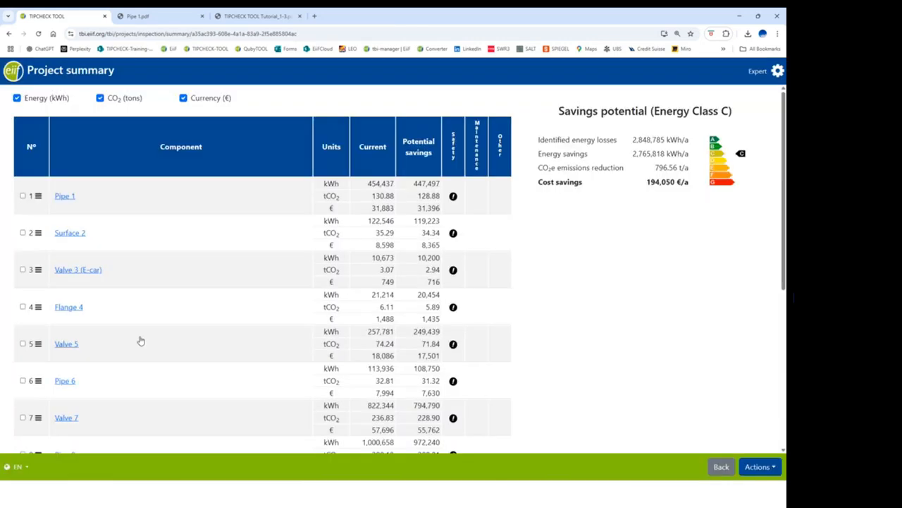
- Open the Combination 9 component for editing and view its thermal image EiiF0017.jpg
{"action": "scroll", "coordinate": [141, 341], "scroll_direction": "down", "scroll_amount": 3}
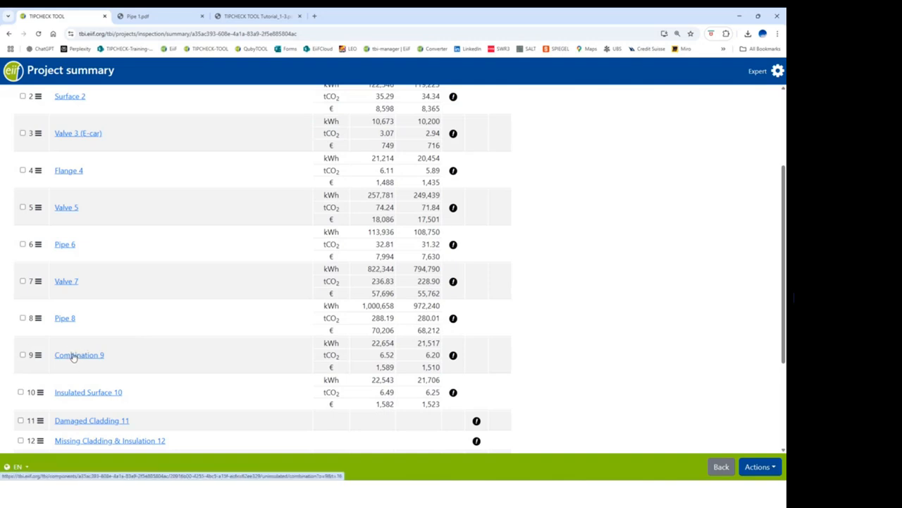
{"action": "left_click", "coordinate": [73, 355]}
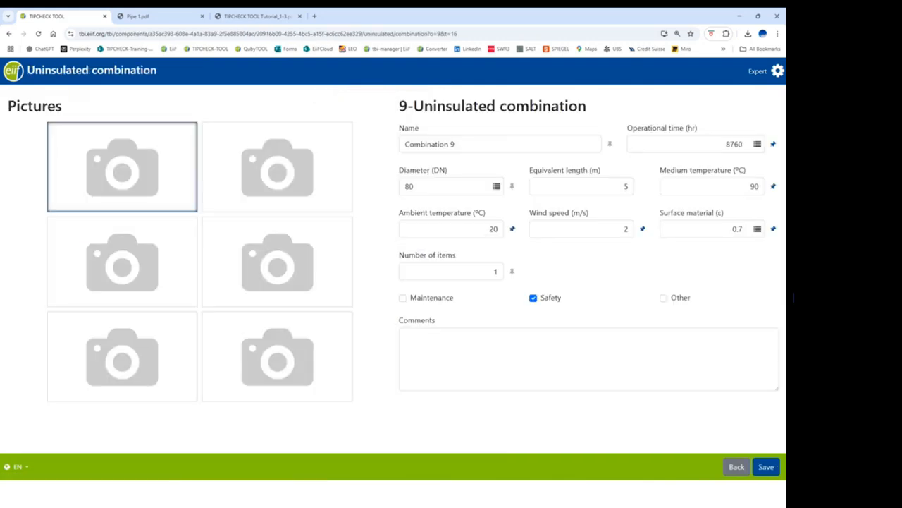
{"action": "key", "text": "alt+Tab"}
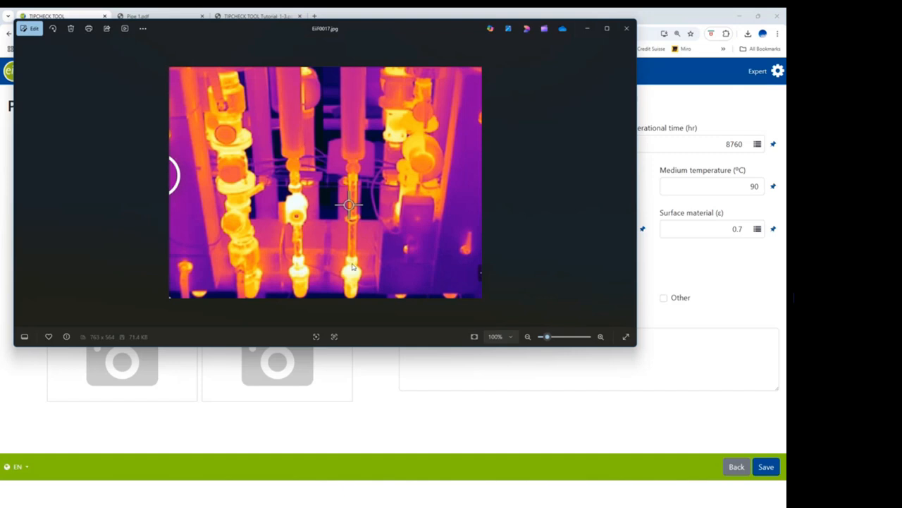
{"action": "left_click", "coordinate": [389, 393]}
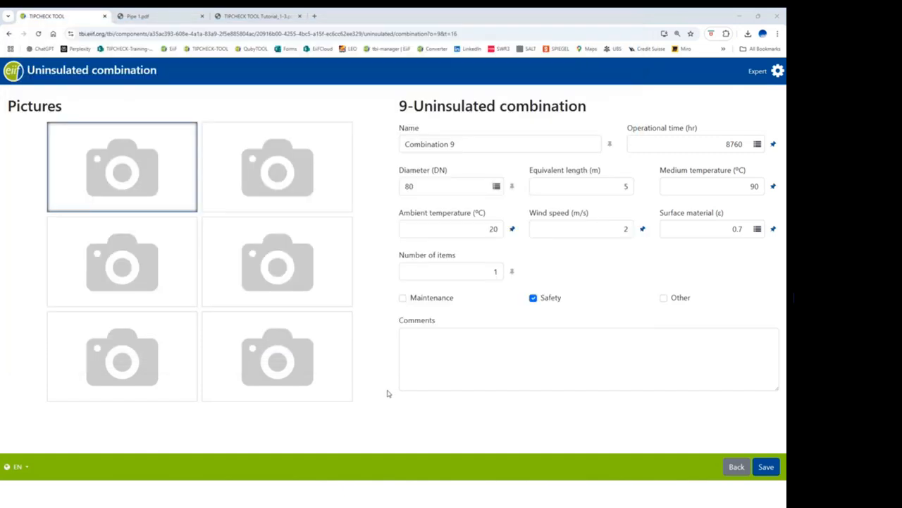
- Note EiiF0017 as the first picture reference of Combination 9, checking the file name in the 1_Images_Tutorial folder
{"action": "left_click", "coordinate": [127, 165]}
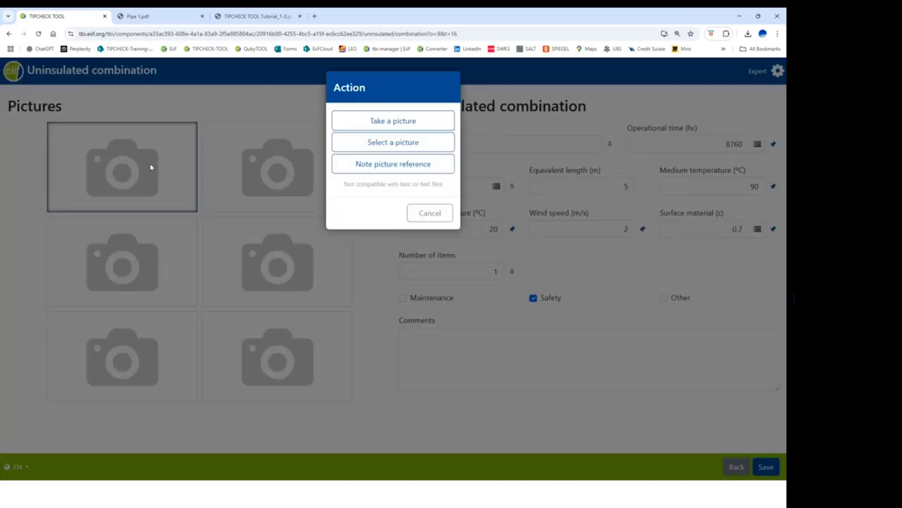
{"action": "left_click", "coordinate": [410, 166]}
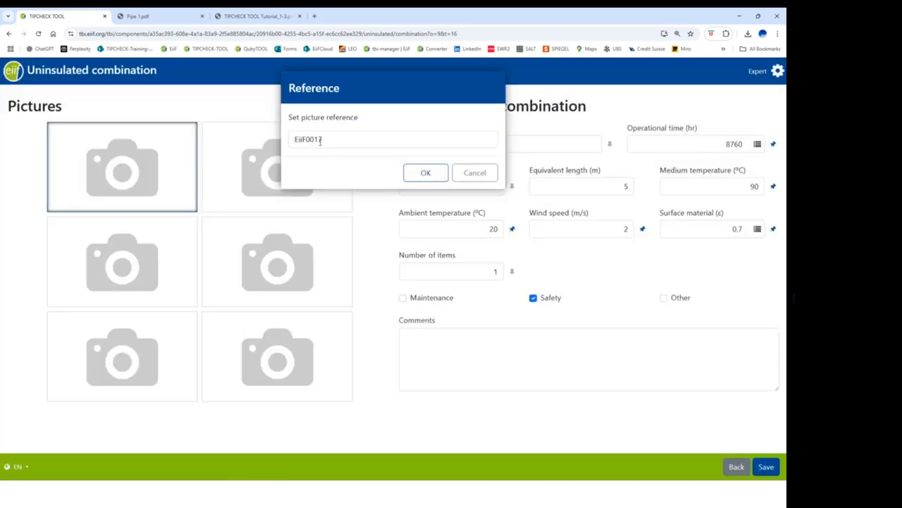
{"action": "mouse_move", "coordinate": [195, 492]}
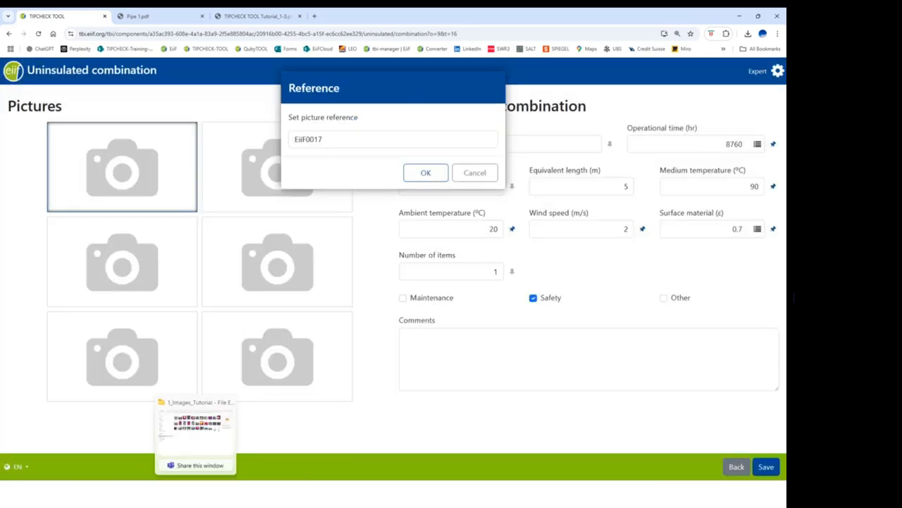
{"action": "left_click", "coordinate": [196, 425]}
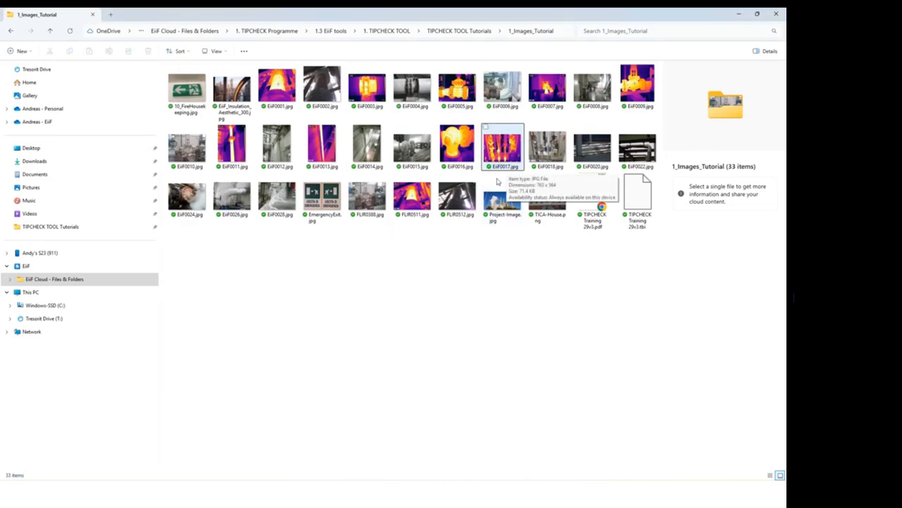
{"action": "left_click", "coordinate": [201, 491]}
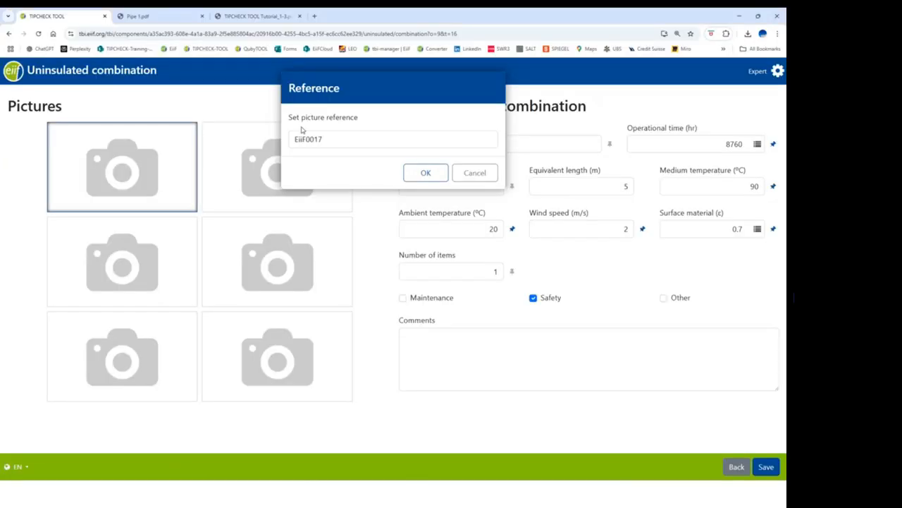
{"action": "left_click", "coordinate": [422, 173]}
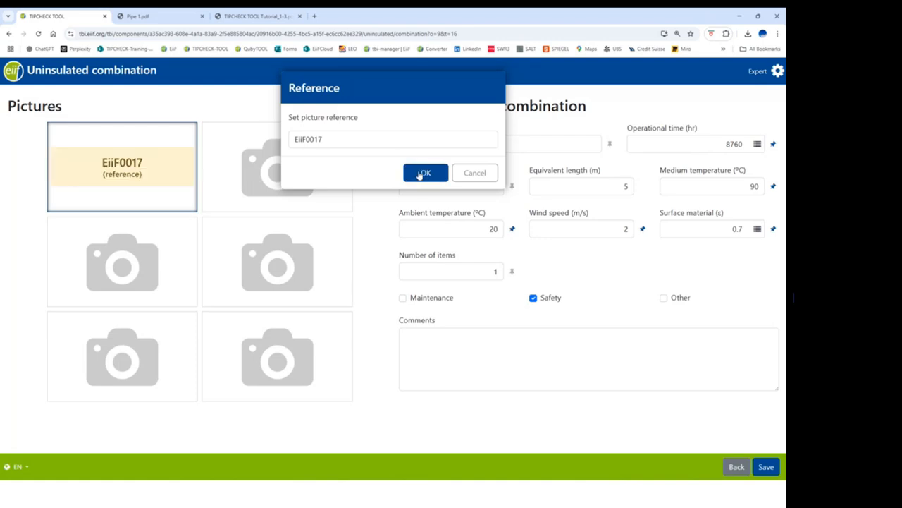
- Note EiiF0018 as the second picture reference of Combination 9
{"action": "left_click", "coordinate": [276, 172]}
{"action": "left_click", "coordinate": [371, 172]}
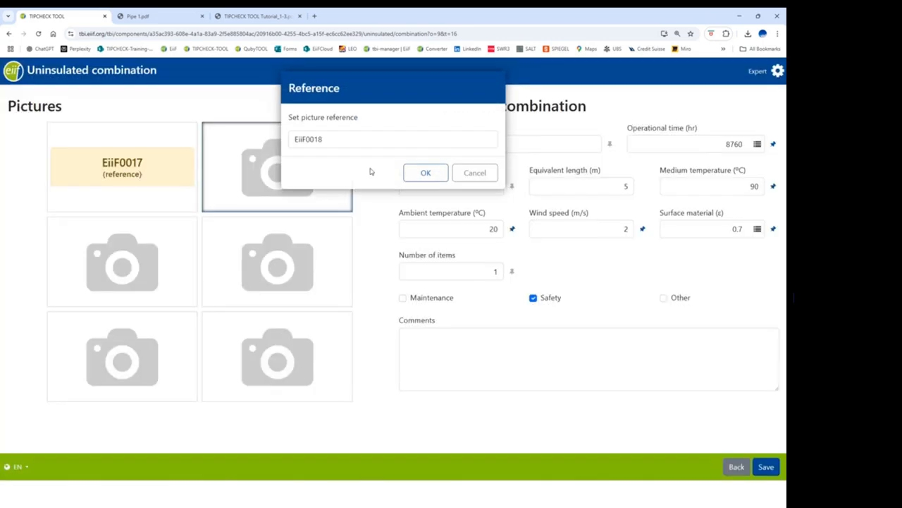
{"action": "left_click", "coordinate": [436, 171]}
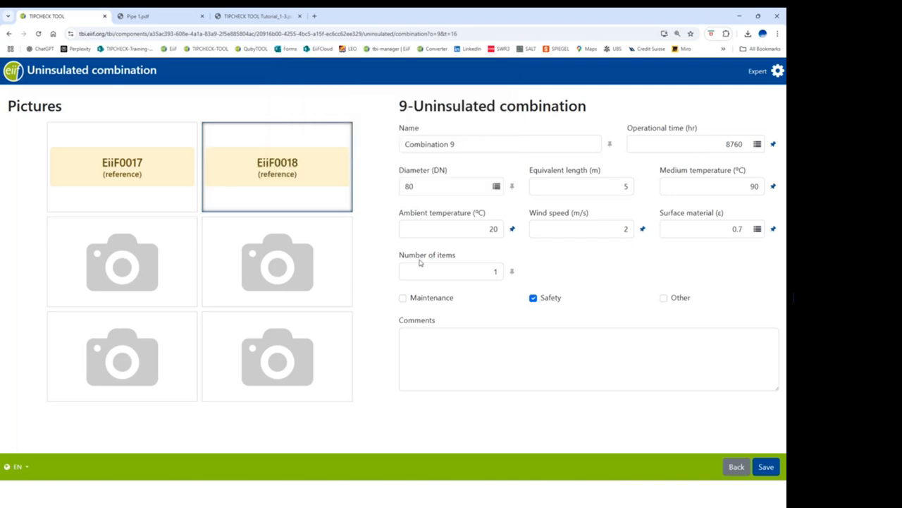
- Save the Combination 9 component and close the project to return to the project overview
{"action": "left_click", "coordinate": [766, 467]}
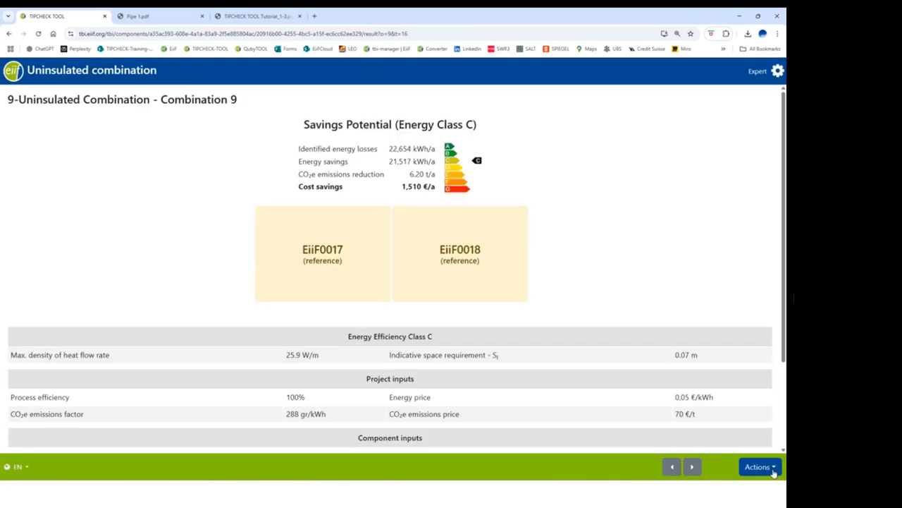
{"action": "left_click", "coordinate": [763, 468]}
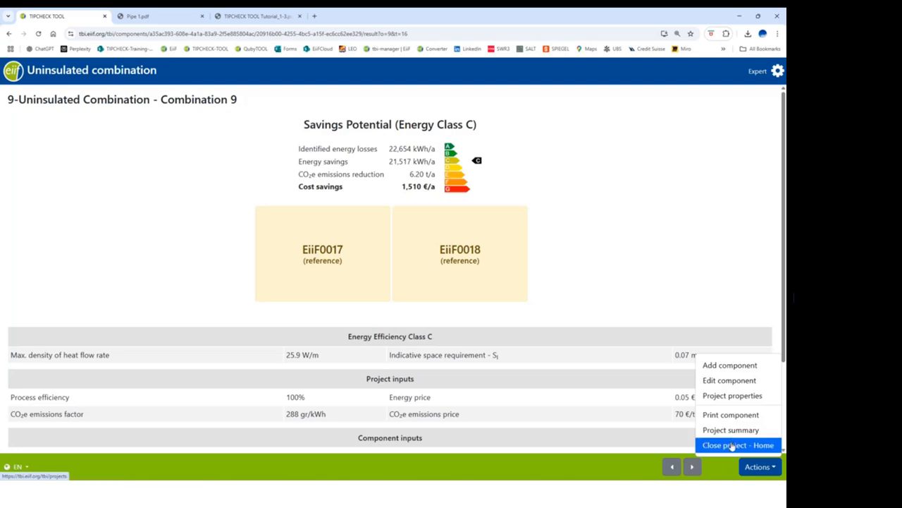
{"action": "left_click", "coordinate": [734, 445]}
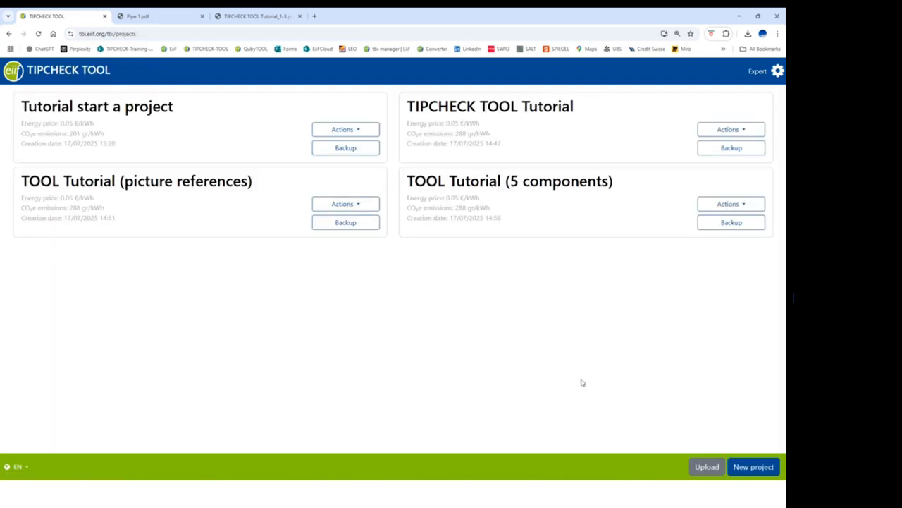
{"action": "left_click", "coordinate": [355, 205]}
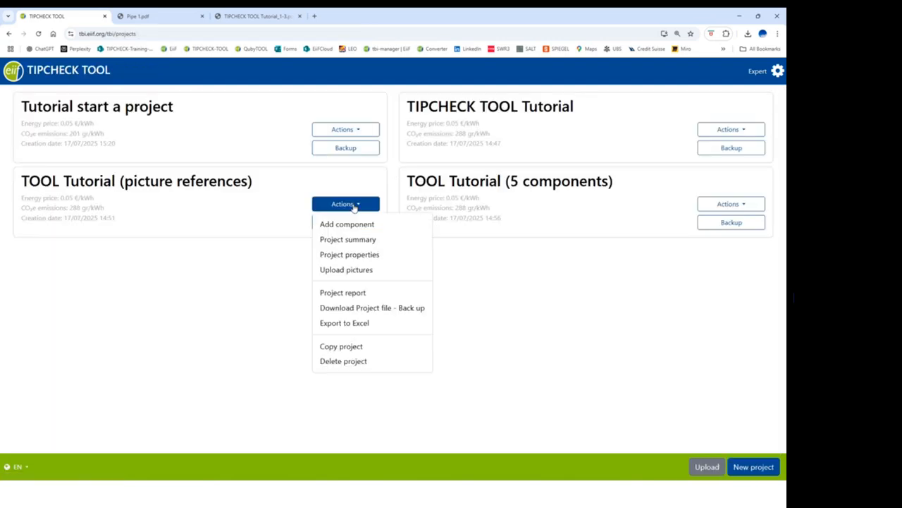
{"action": "left_click", "coordinate": [353, 270]}
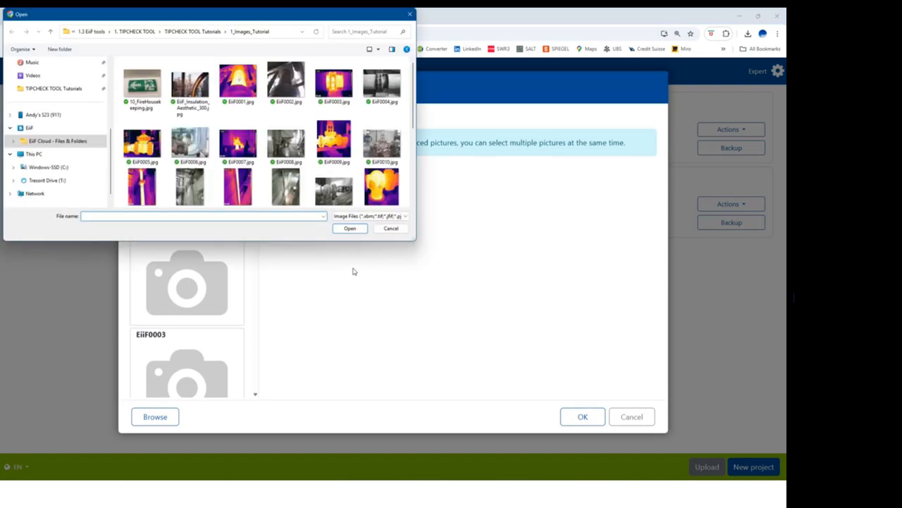
{"action": "left_click", "coordinate": [390, 228]}
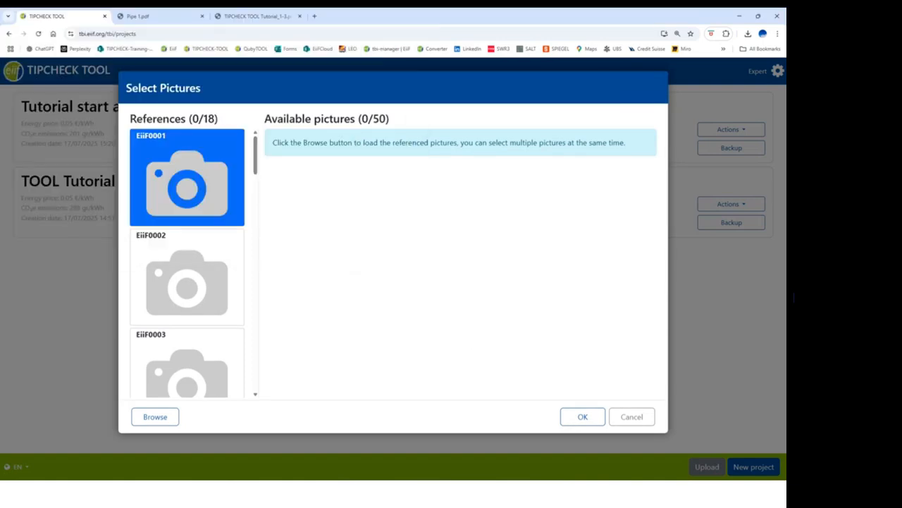
{"action": "left_click", "coordinate": [636, 416]}
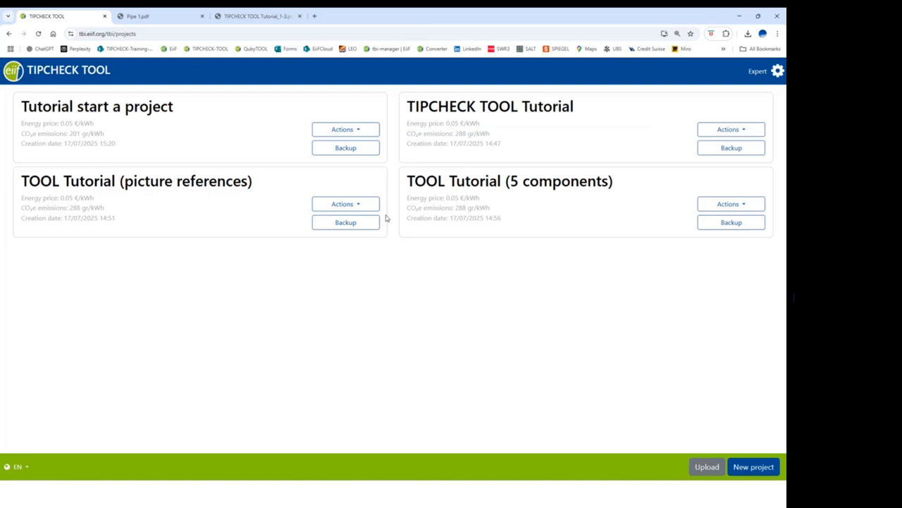
- Open the project summary of "TOOL Tutorial (picture references)" and start uploading pictures from there
{"action": "left_click", "coordinate": [345, 204]}
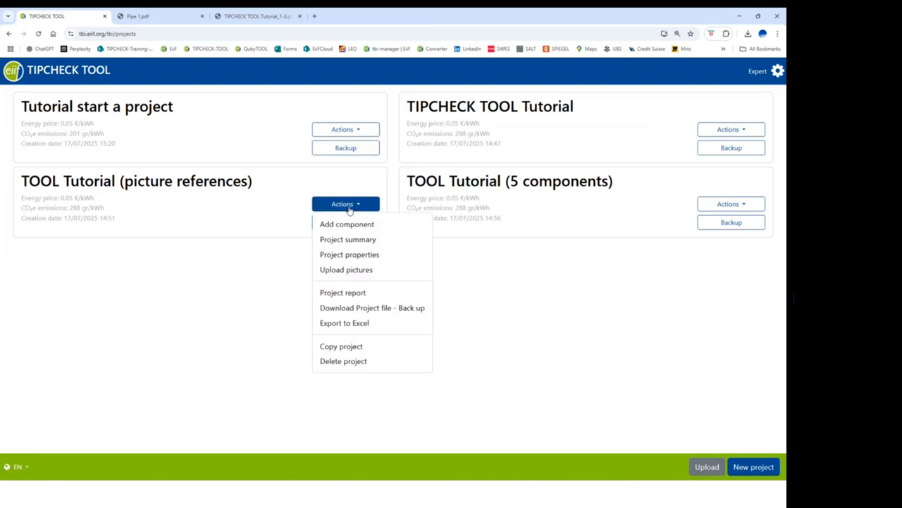
{"action": "left_click", "coordinate": [356, 246]}
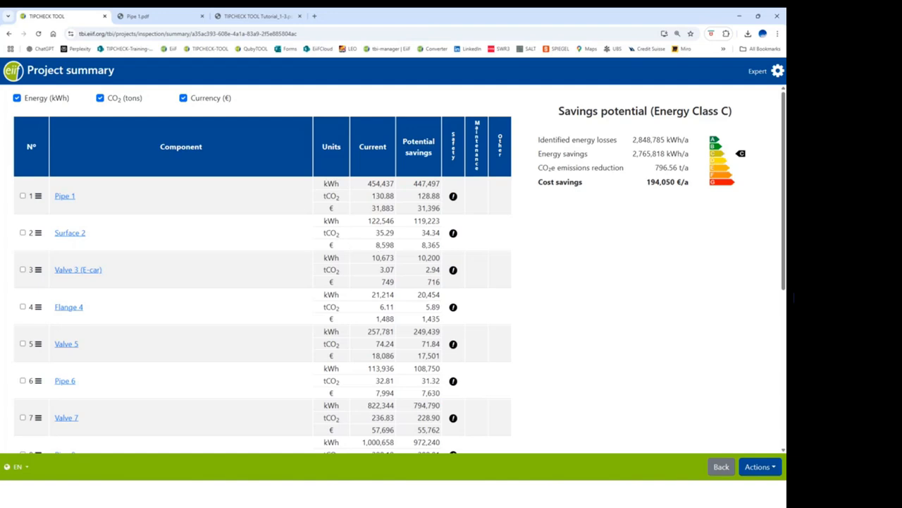
{"action": "left_click", "coordinate": [765, 469]}
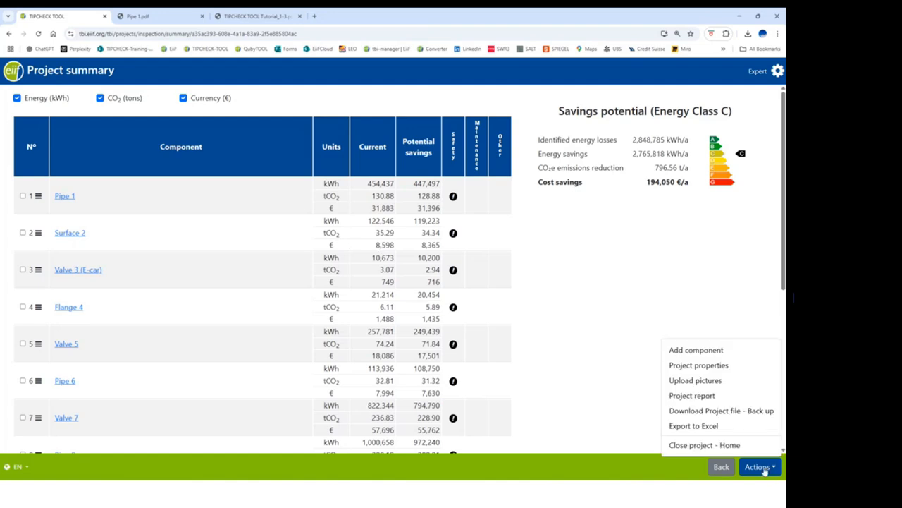
{"action": "left_click", "coordinate": [711, 383]}
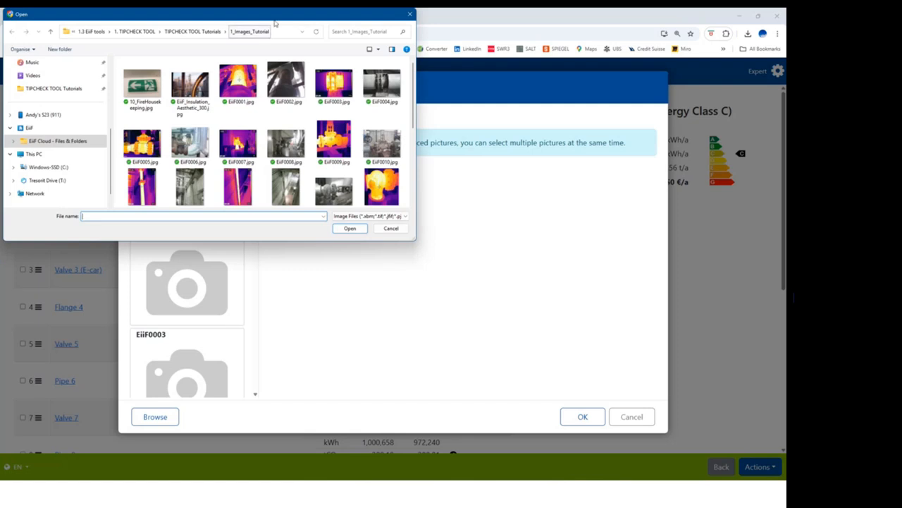
- Load all image files from the 1_Images_Tutorial folder and accept their assignment to the project's picture references
{"action": "left_click_drag", "start_coordinate": [277, 15], "coordinate": [293, 190]}
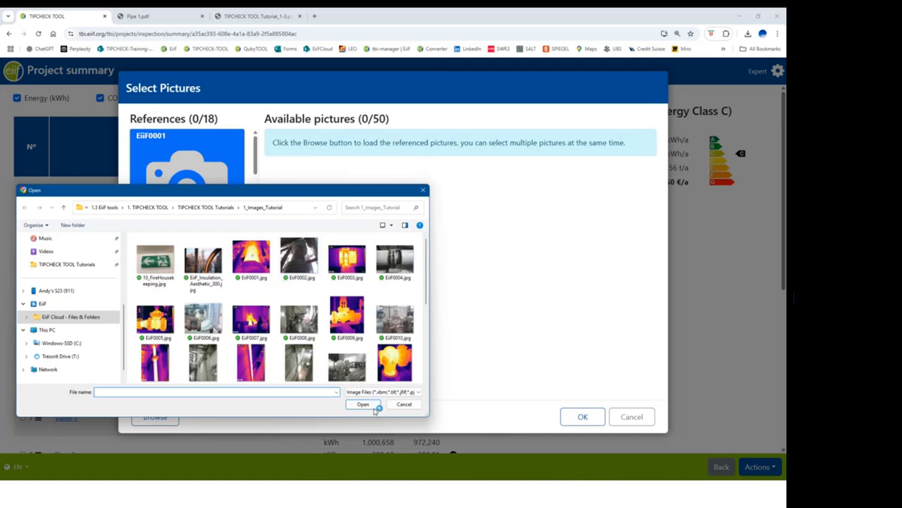
{"action": "left_click_drag", "start_coordinate": [288, 192], "coordinate": [505, 163]}
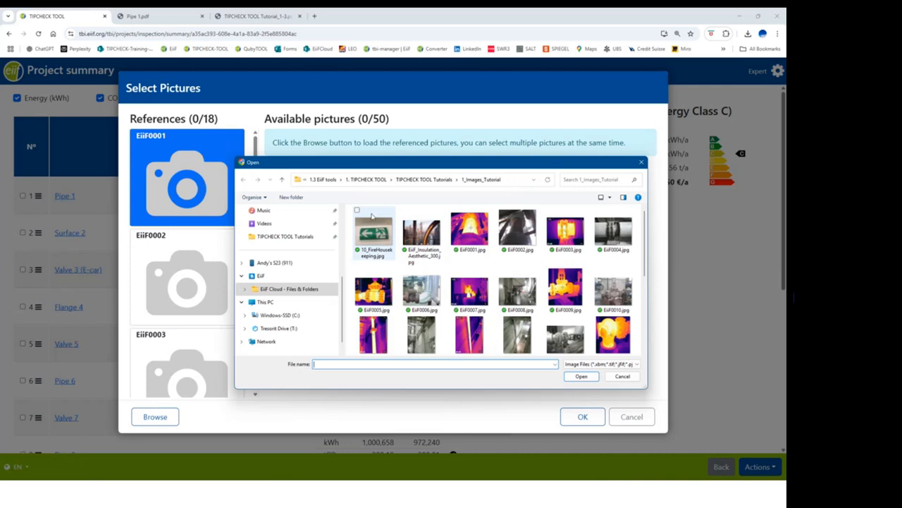
{"action": "left_click", "coordinate": [372, 217]}
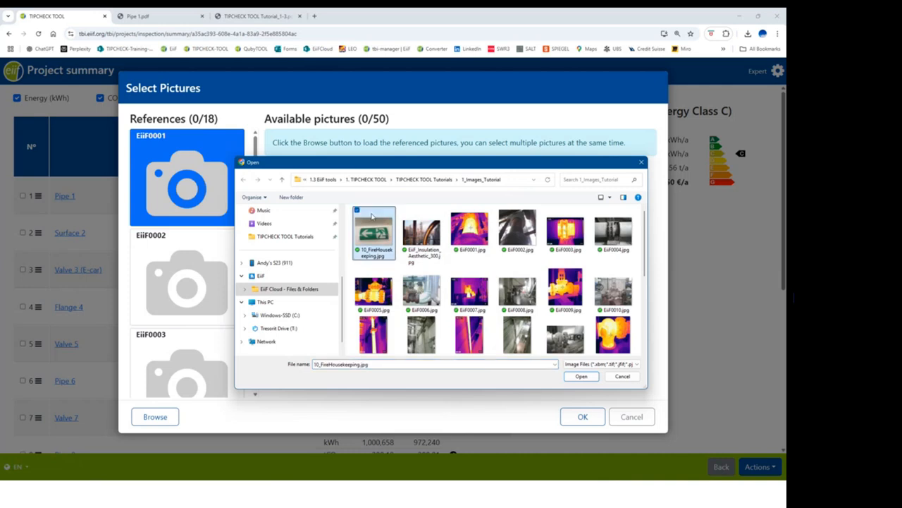
{"action": "key", "text": "ctrl+a"}
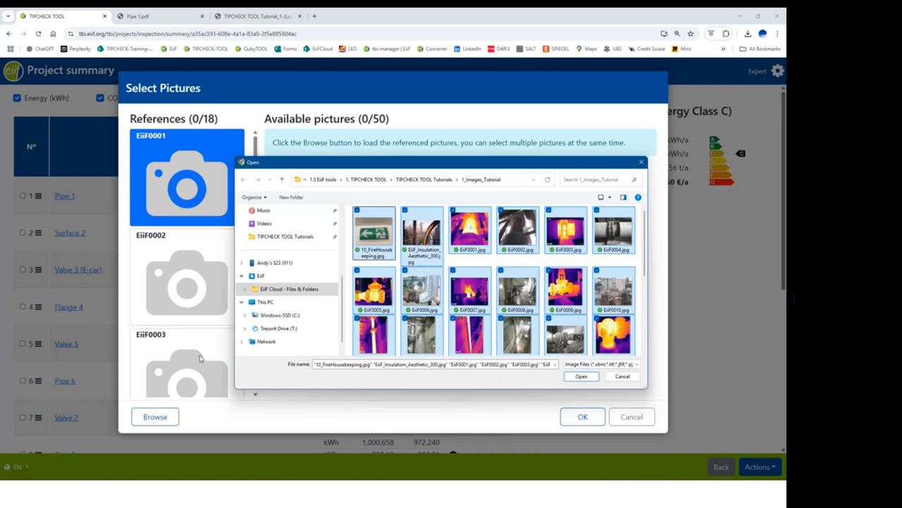
{"action": "left_click", "coordinate": [581, 377]}
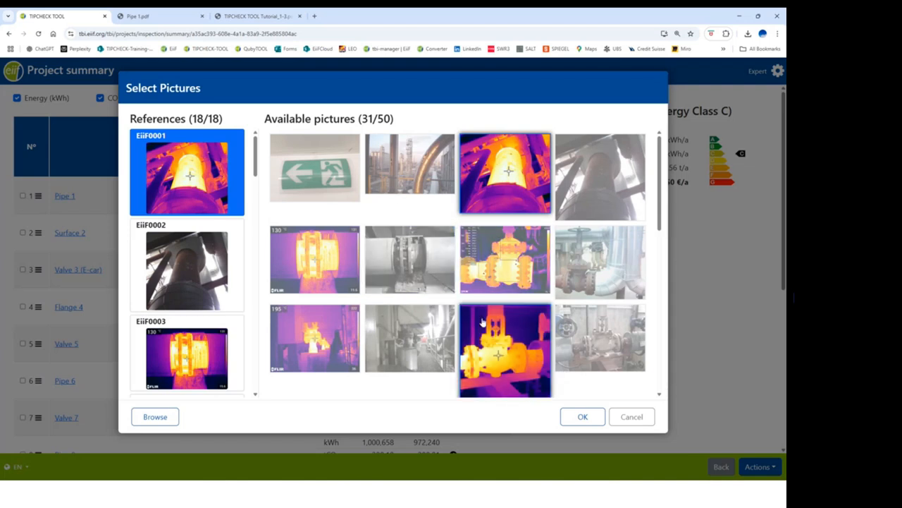
{"action": "left_click", "coordinate": [582, 417]}
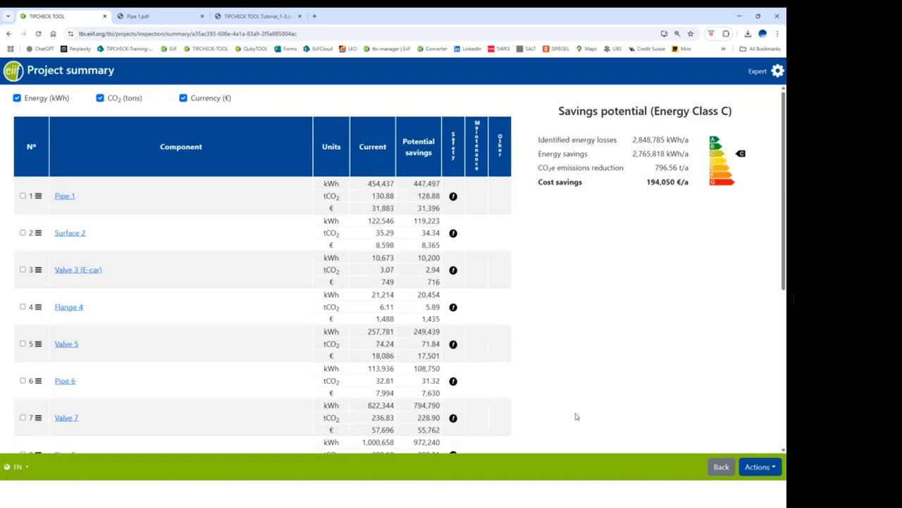
- Open the Pipe 1 component to check its uploaded pictures
{"action": "left_click", "coordinate": [63, 196]}
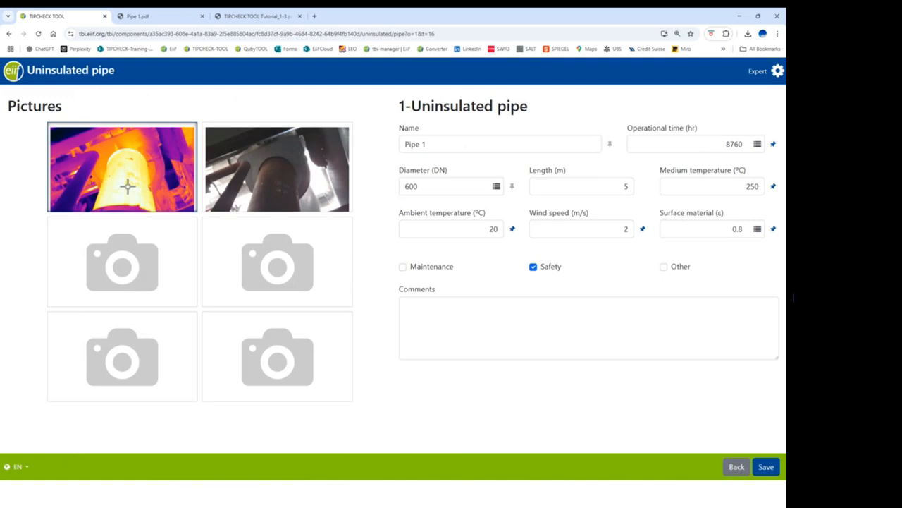
- Save Pipe 1 and go through the component results up to Insulated Surface 10 to check their uploaded pictures
{"action": "left_click", "coordinate": [767, 467]}
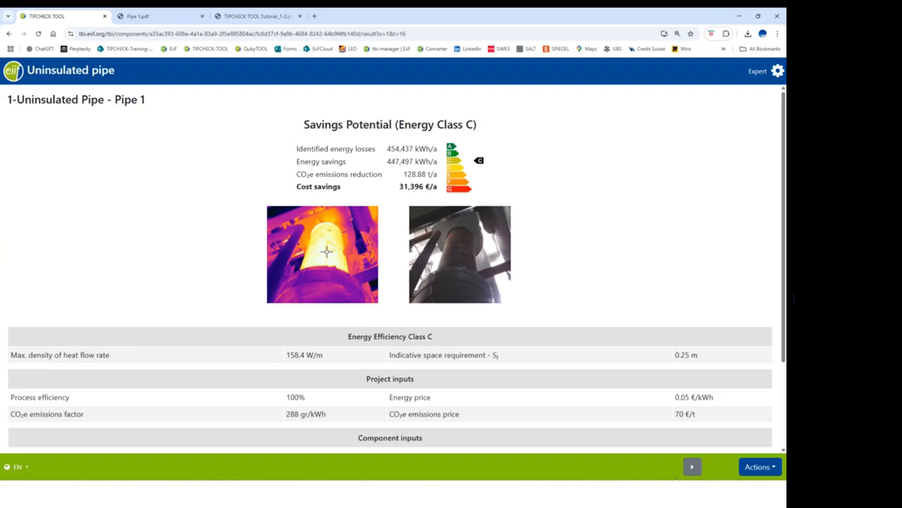
{"action": "left_click", "coordinate": [693, 466]}
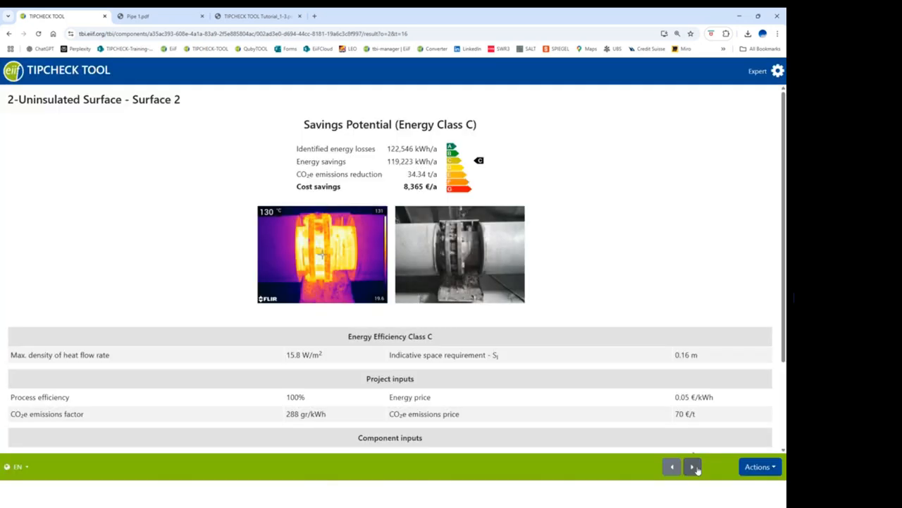
{"action": "left_click", "coordinate": [696, 468]}
{"action": "left_click", "coordinate": [696, 468]}
{"action": "left_click", "coordinate": [697, 469]}
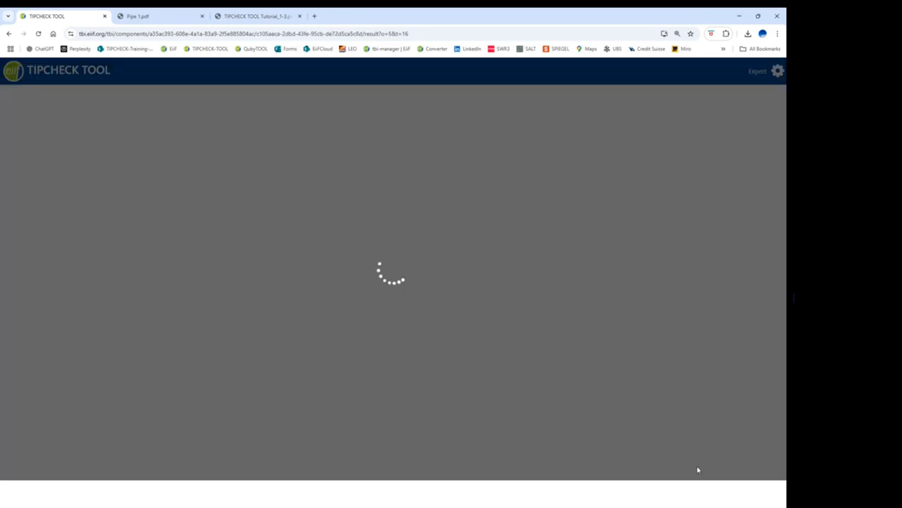
{"action": "left_click", "coordinate": [696, 468]}
{"action": "left_click", "coordinate": [696, 468]}
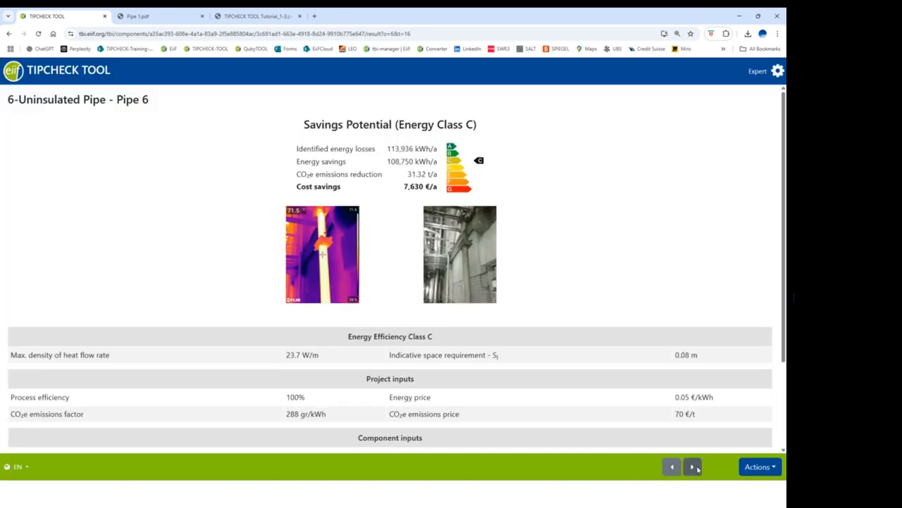
{"action": "left_click", "coordinate": [696, 468]}
{"action": "left_click", "coordinate": [696, 468]}
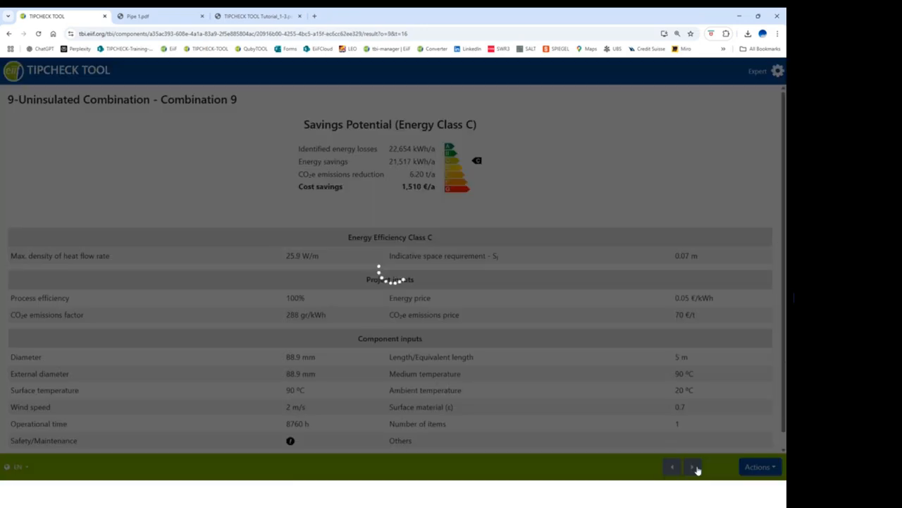
{"action": "left_click", "coordinate": [695, 469]}
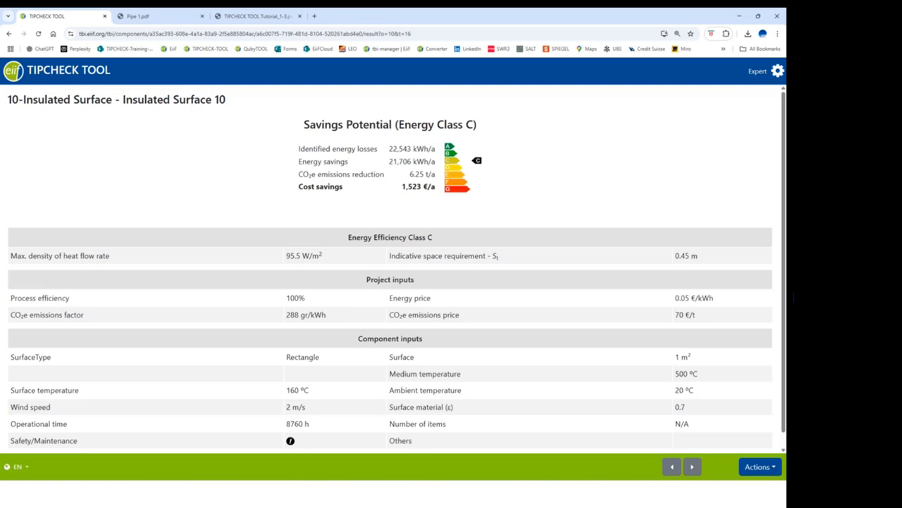
- Open Insulated Surface 10 for editing to check its picture slots, and save the component
{"action": "left_click", "coordinate": [758, 468]}
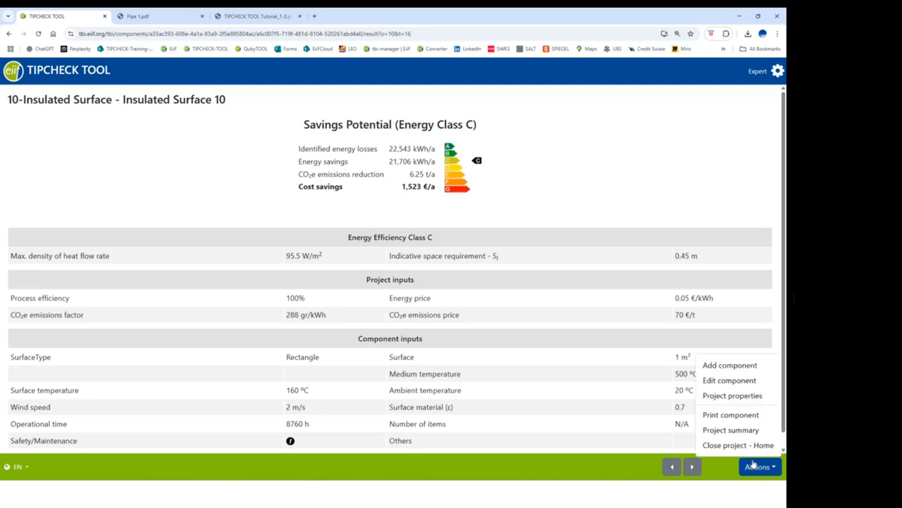
{"action": "left_click", "coordinate": [730, 380]}
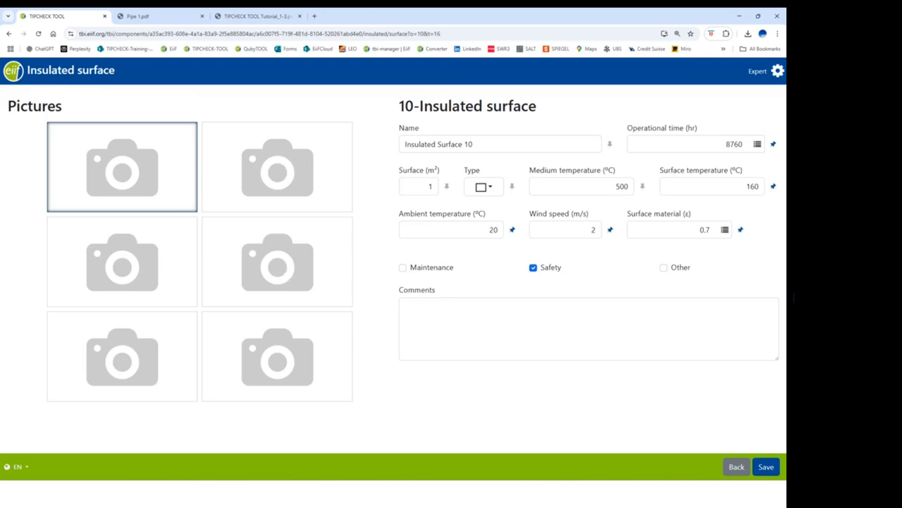
{"action": "left_click", "coordinate": [767, 468]}
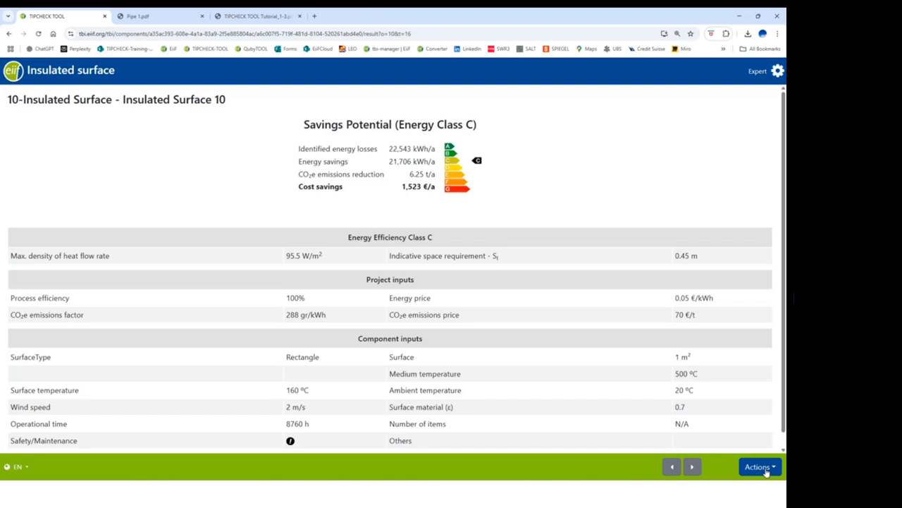
- Go through the results from Damaged Cladding 11 to Iced pipes & valves 15 to check their uploaded pictures
{"action": "left_click", "coordinate": [693, 466]}
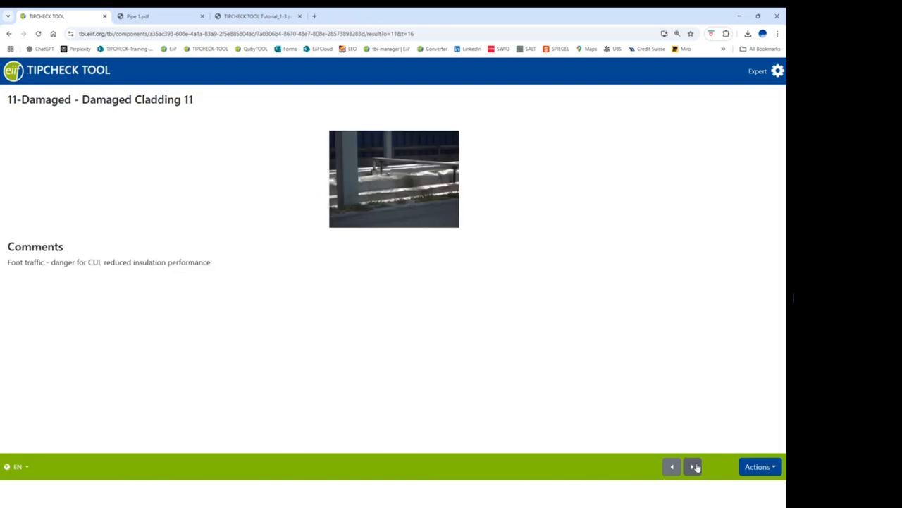
{"action": "left_click", "coordinate": [695, 466]}
{"action": "left_click", "coordinate": [695, 467]}
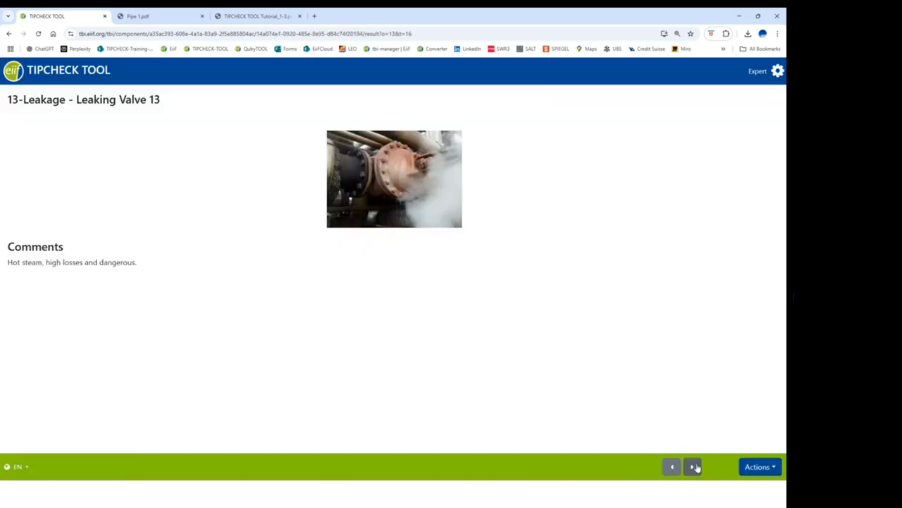
{"action": "left_click", "coordinate": [695, 467]}
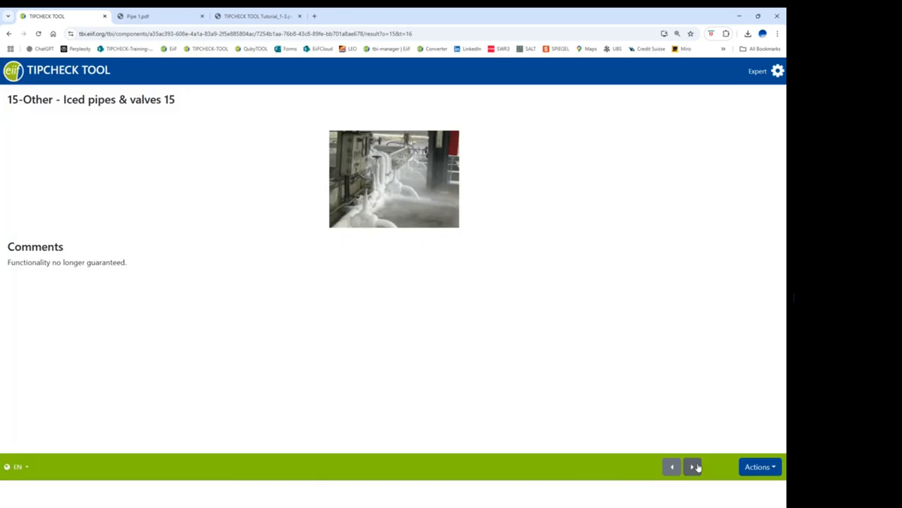